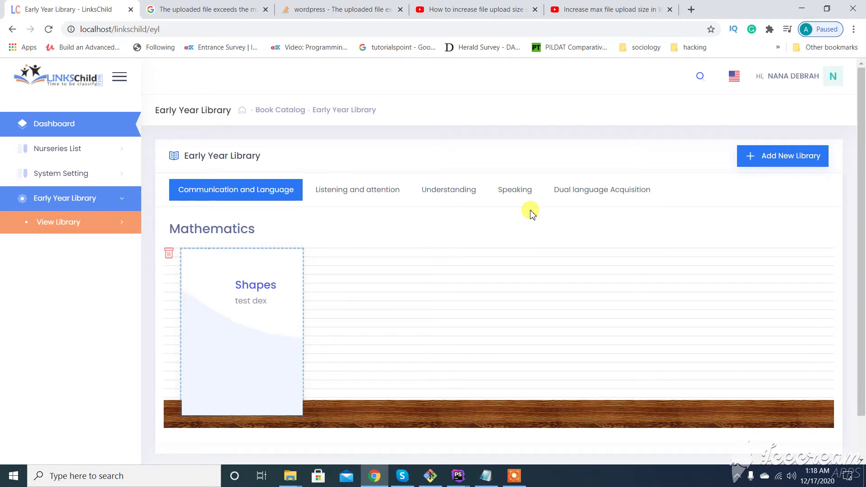
# Fill a new Mathematics library item: topic qawsw, title asdasdas, description test dex
pyautogui.click(745, 157)
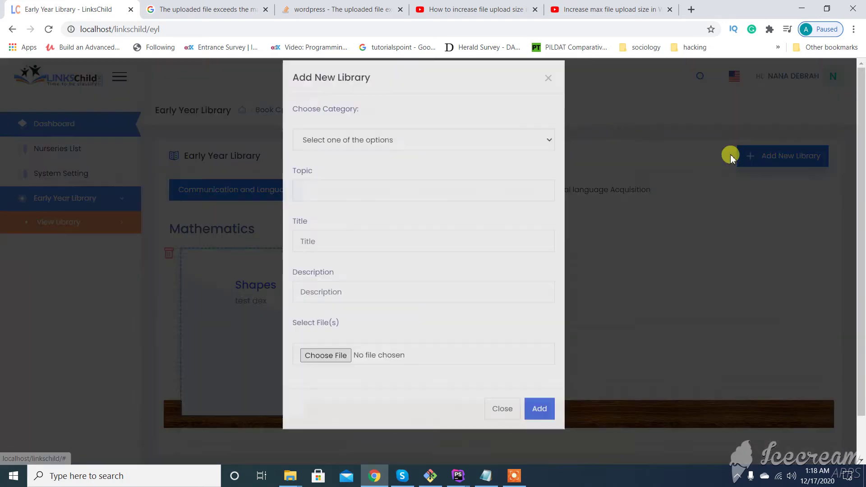
pyautogui.click(379, 151)
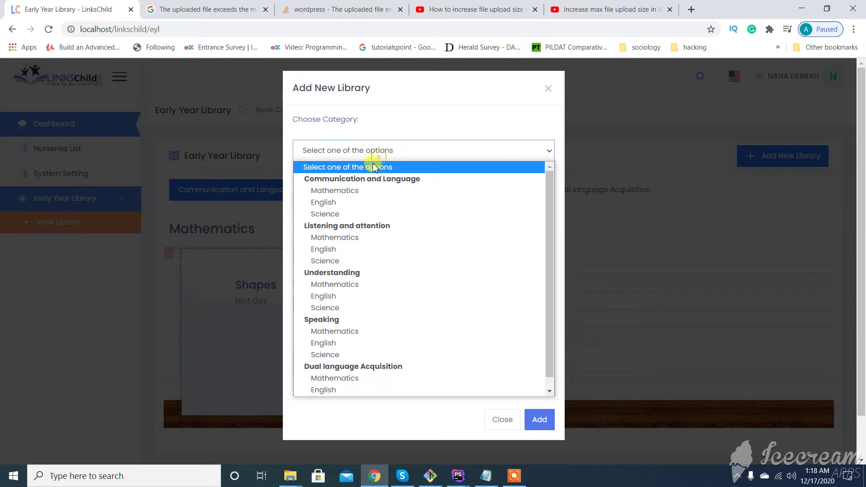
pyautogui.click(347, 193)
pyautogui.click(331, 201)
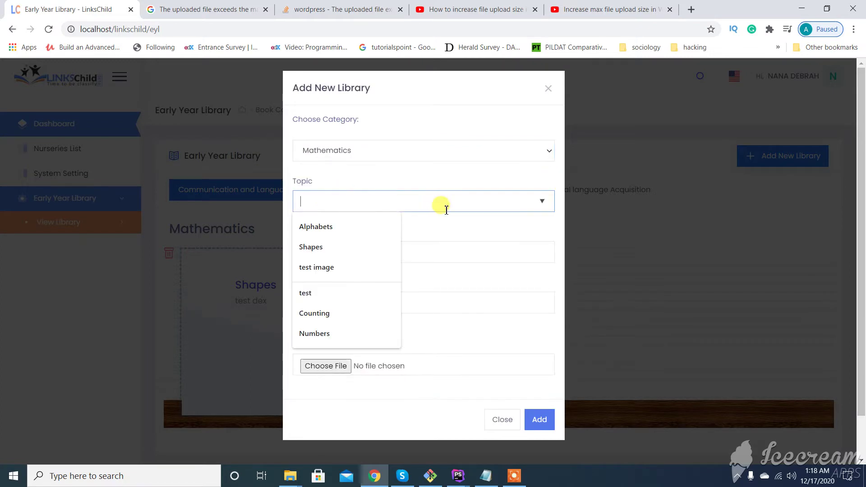
pyautogui.write('qa')
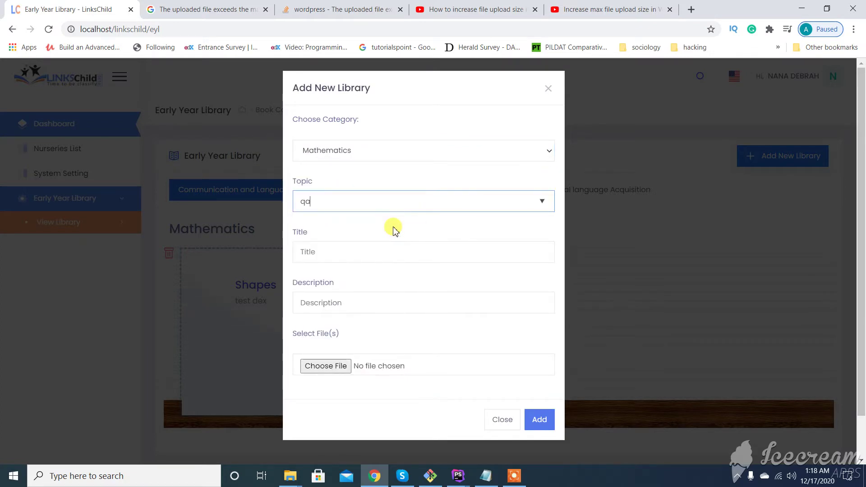
pyautogui.write('wsw')
pyautogui.click(346, 252)
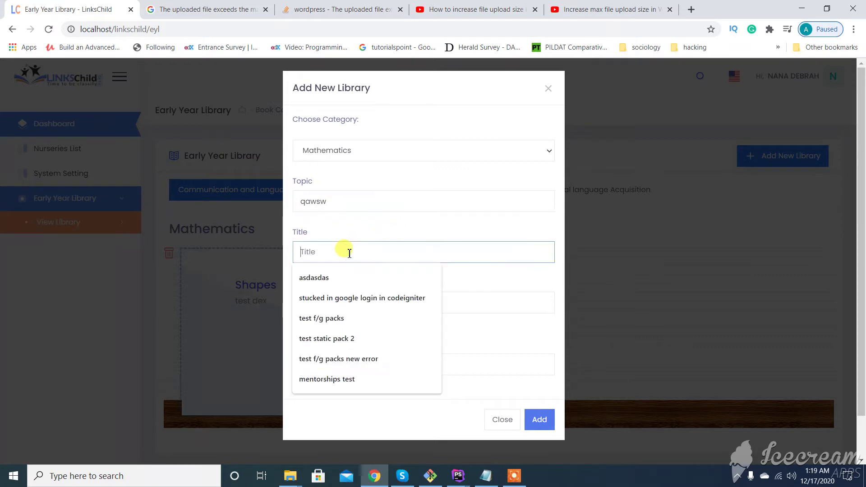
pyautogui.click(338, 278)
pyautogui.click(332, 303)
pyautogui.click(331, 329)
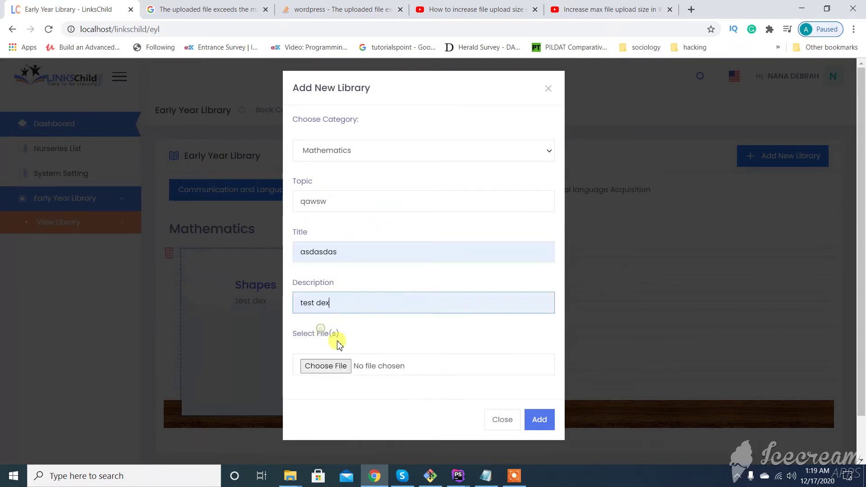
# Attach the PDF book from Downloads and submit the library item
pyautogui.click(326, 366)
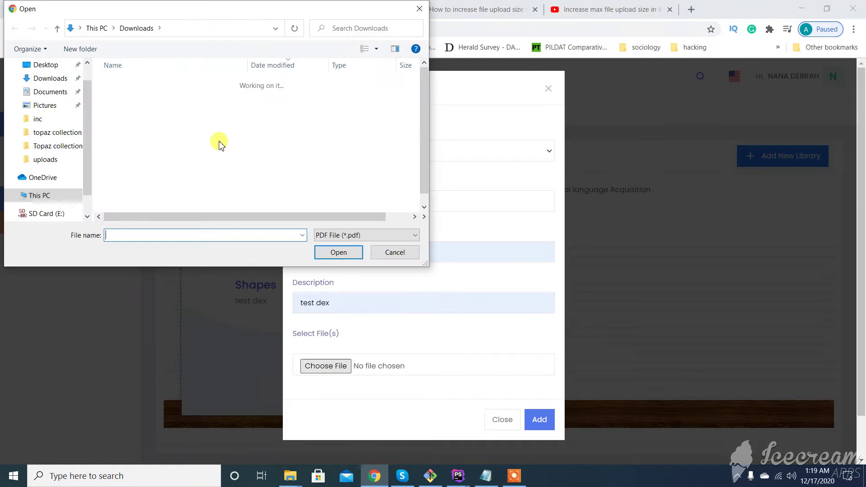
pyautogui.click(173, 95)
pyautogui.click(338, 252)
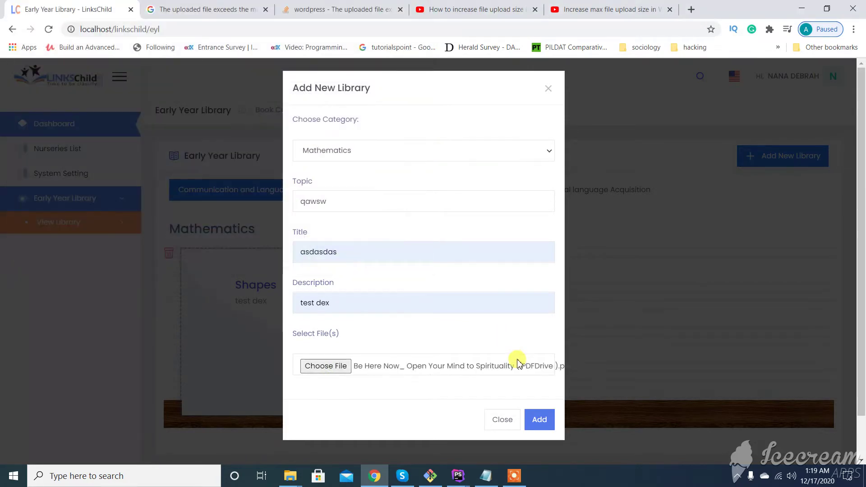
pyautogui.click(540, 420)
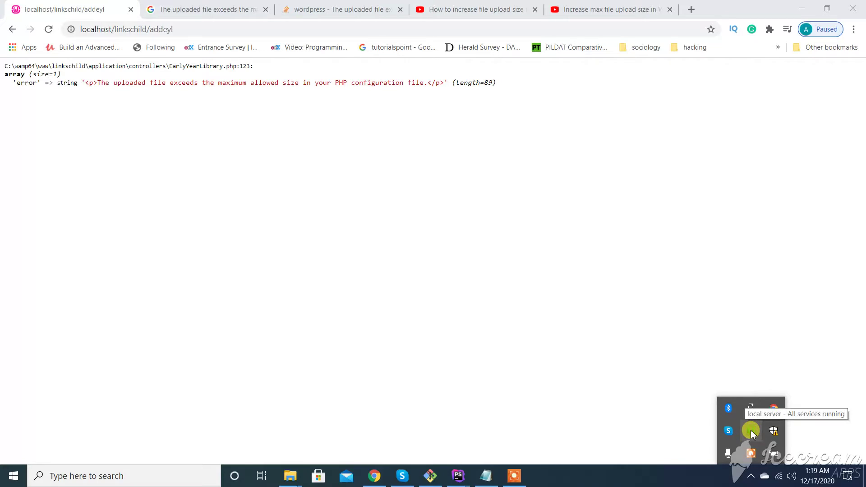
# Open the WampServer tray menu and go to php.ini under PHP
pyautogui.click(751, 432)
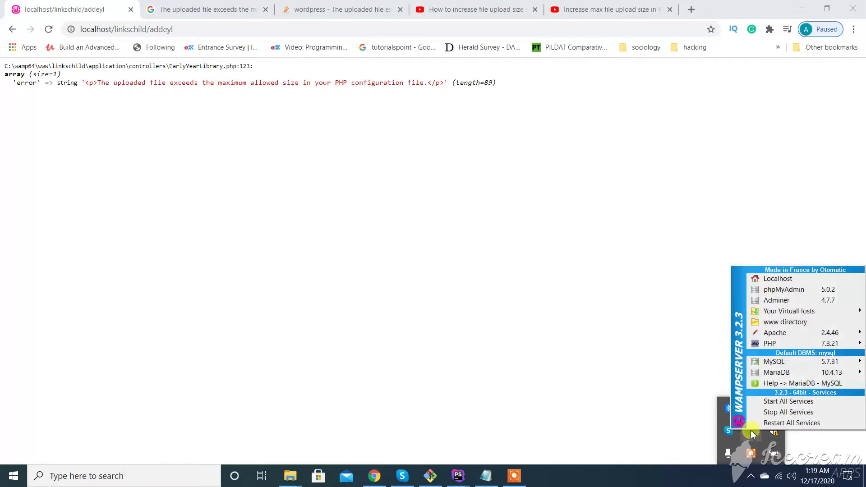
pyautogui.moveTo(786, 344)
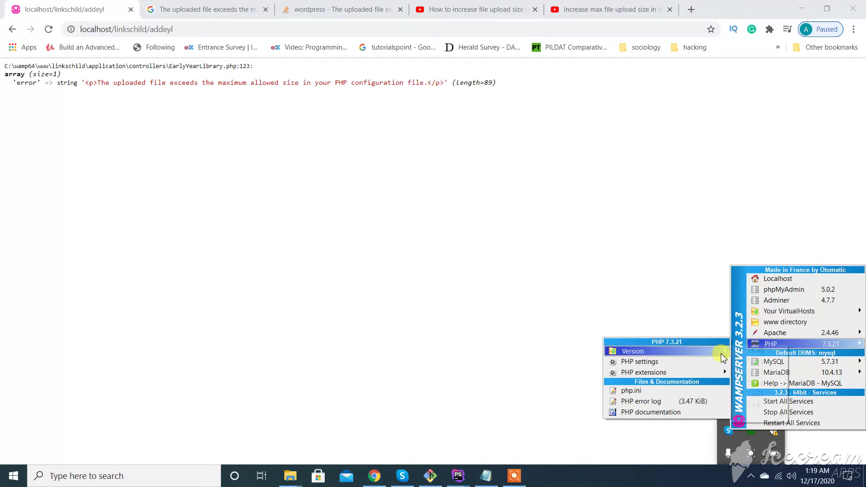
# Open php.ini maximized in Notepad and find the upload_max_filesize setting
pyautogui.click(665, 394)
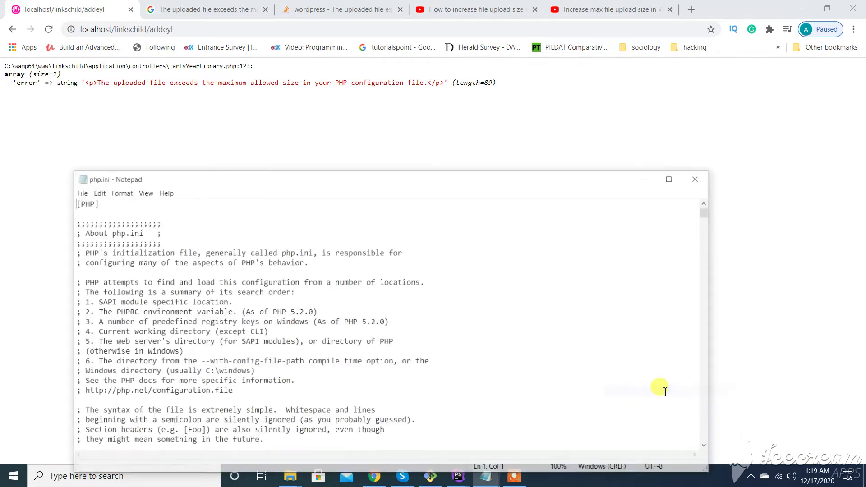
pyautogui.click(671, 177)
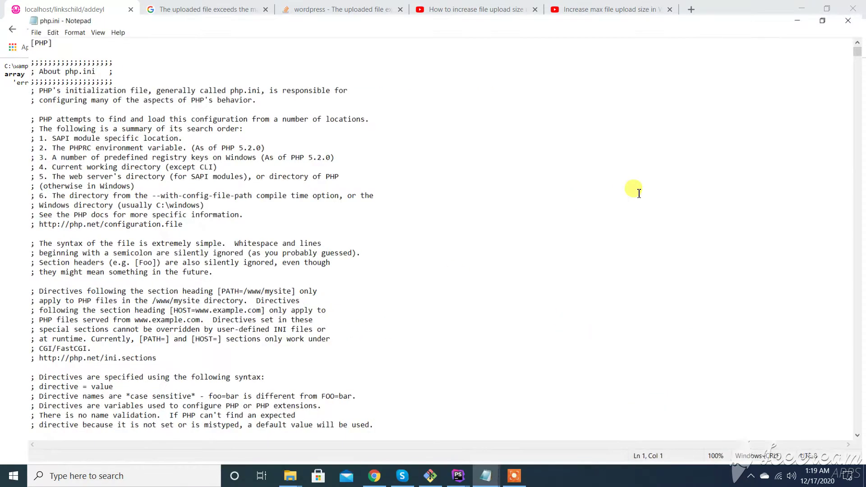
pyautogui.click(538, 242)
pyautogui.hotkey('ctrl', 'f')
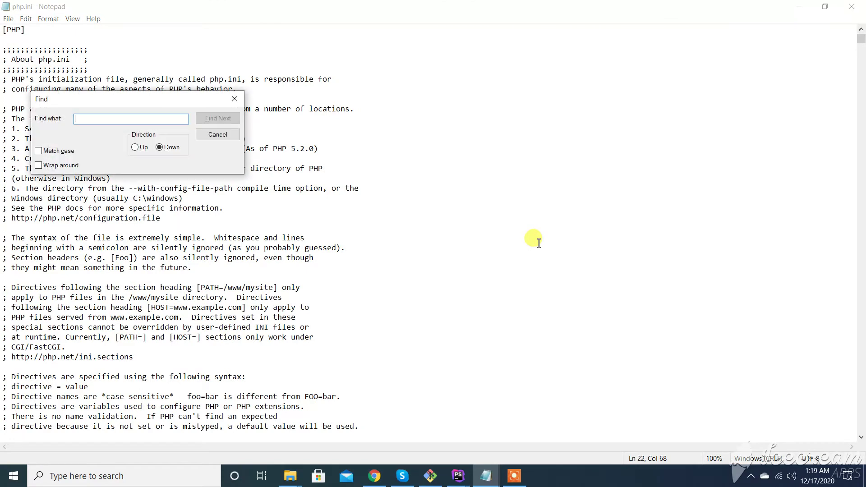
pyautogui.write('upload_max_filesize')
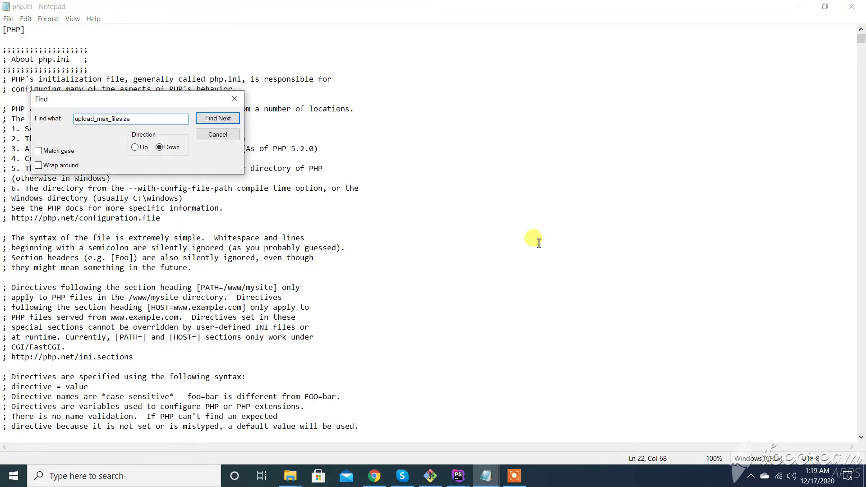
pyautogui.press('Return')
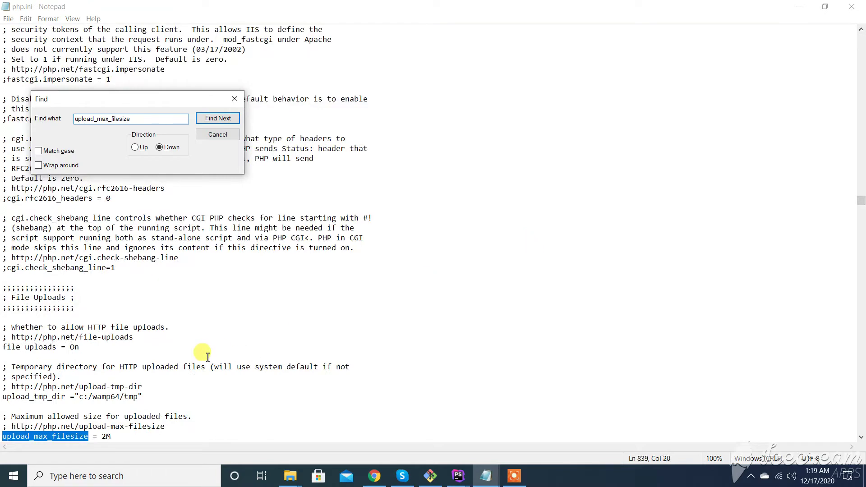
pyautogui.scroll(5, 205, 355)
pyautogui.scroll(-5, 174, 326)
pyautogui.scroll(-5, 174, 326)
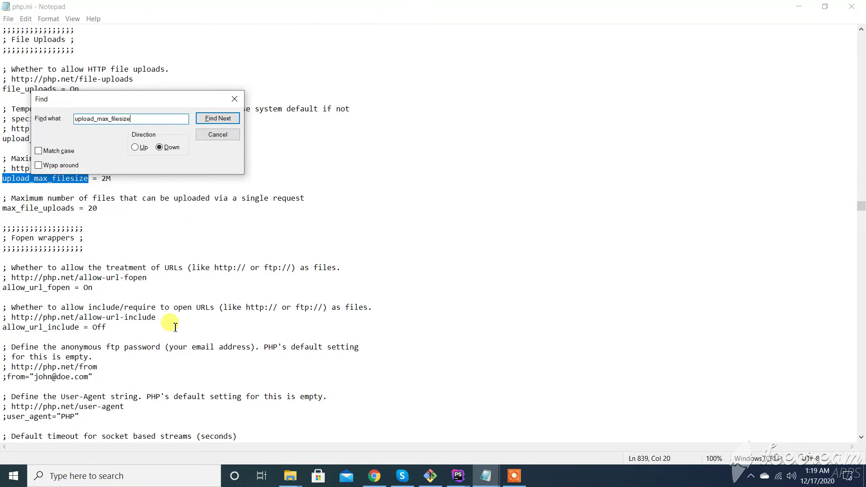
pyautogui.scroll(2, 175, 327)
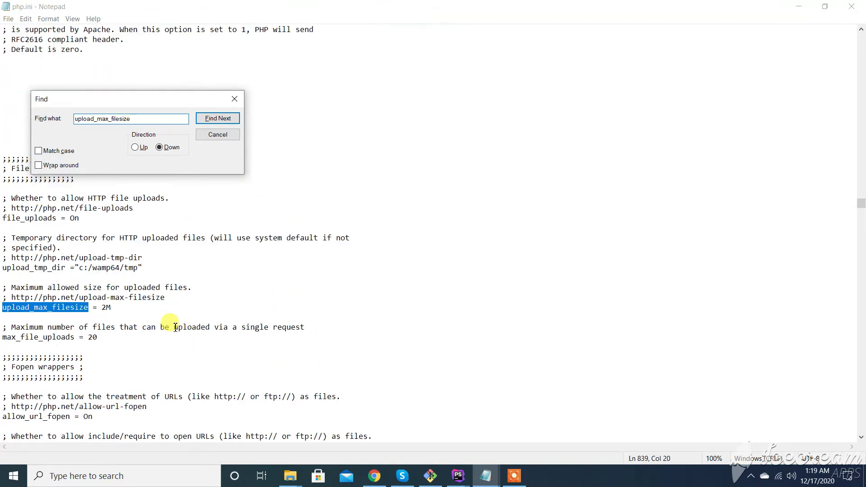
# Change upload_max_filesize from 2M to 128M and save php.ini
pyautogui.click(107, 309)
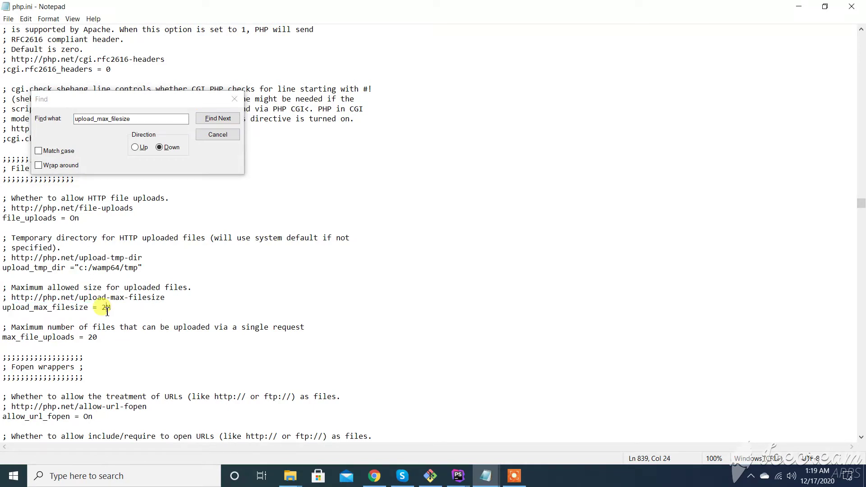
pyautogui.press('BackSpace')
pyautogui.write('128')
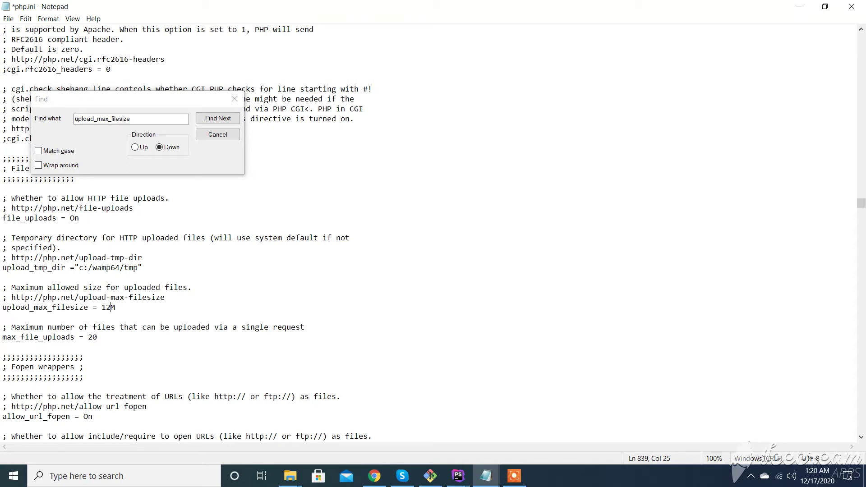
pyautogui.click(234, 99)
pyautogui.hotkey('ctrl', 's')
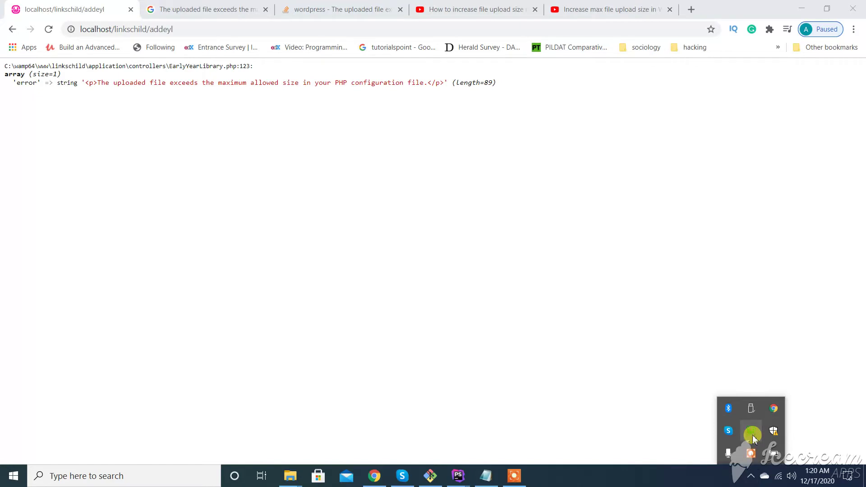
# Restart all WampServer services and reload the LinksChild Early Year Library page
pyautogui.click(751, 432)
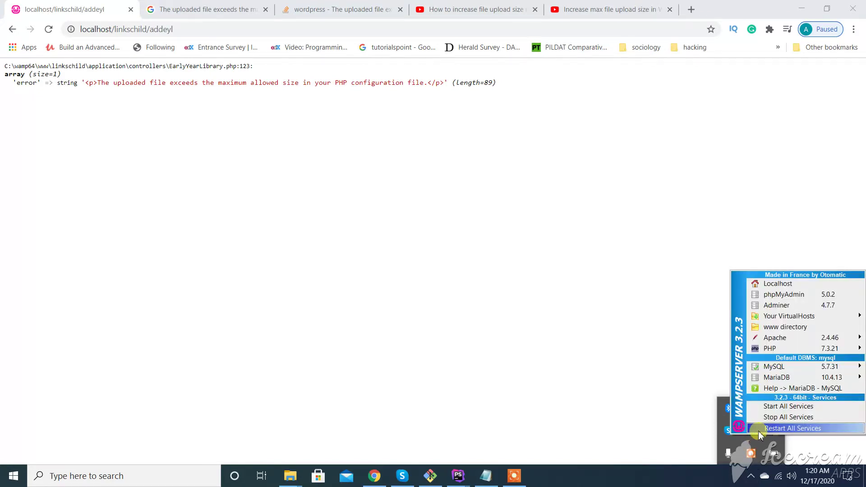
pyautogui.click(761, 435)
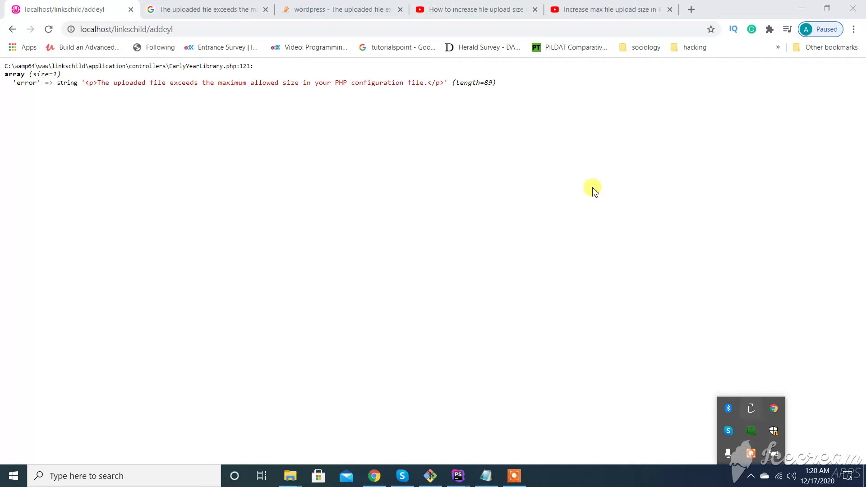
pyautogui.click(403, 29)
pyautogui.press('Return')
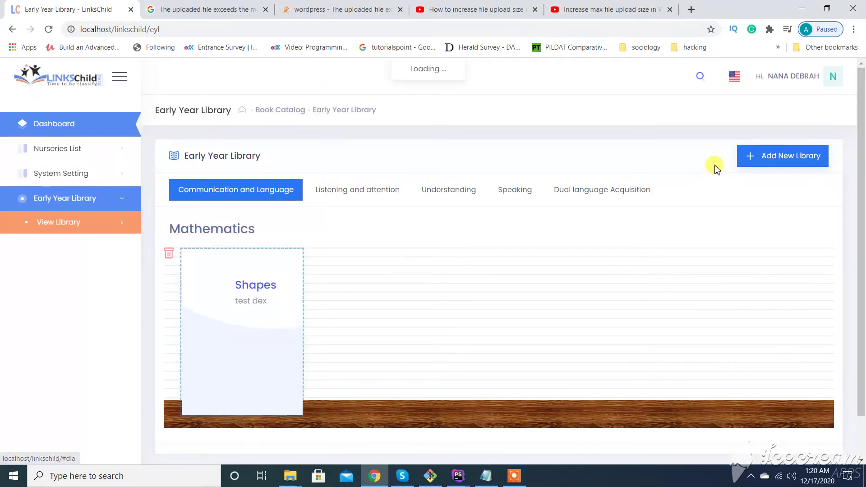
# Fill a new Mathematics library item: topic 12q2w1231, title 1231432, description test dex
pyautogui.click(752, 156)
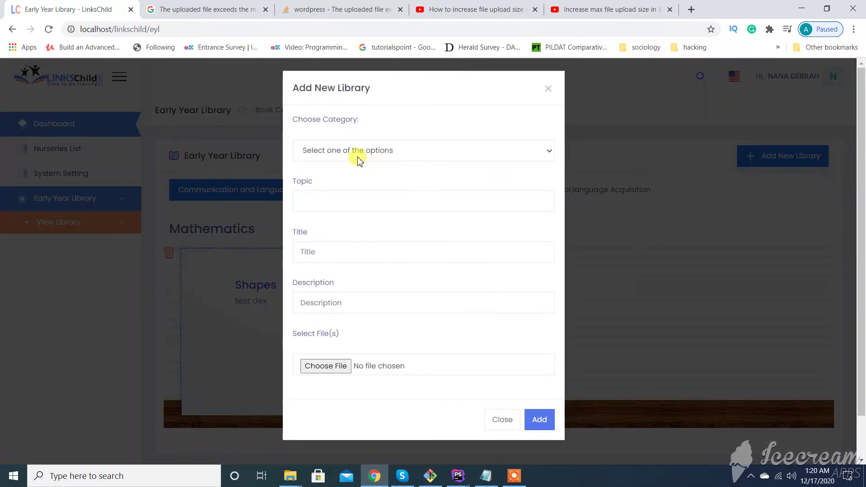
pyautogui.click(359, 150)
pyautogui.click(346, 189)
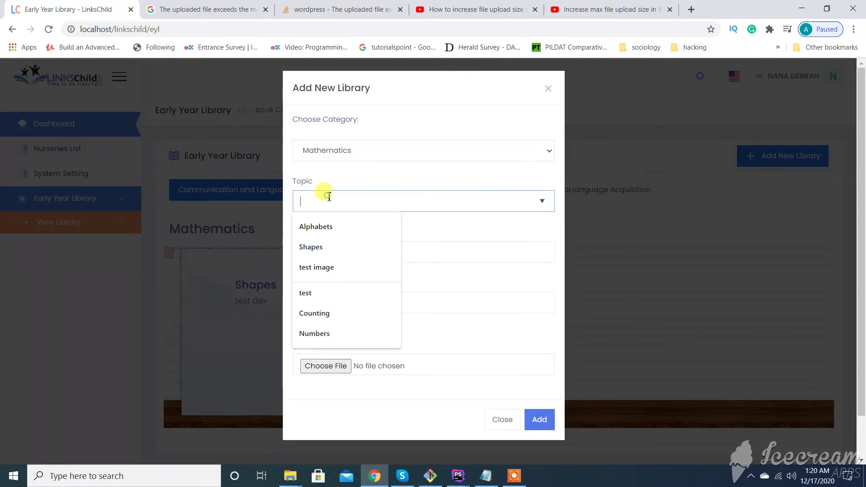
pyautogui.write('12')
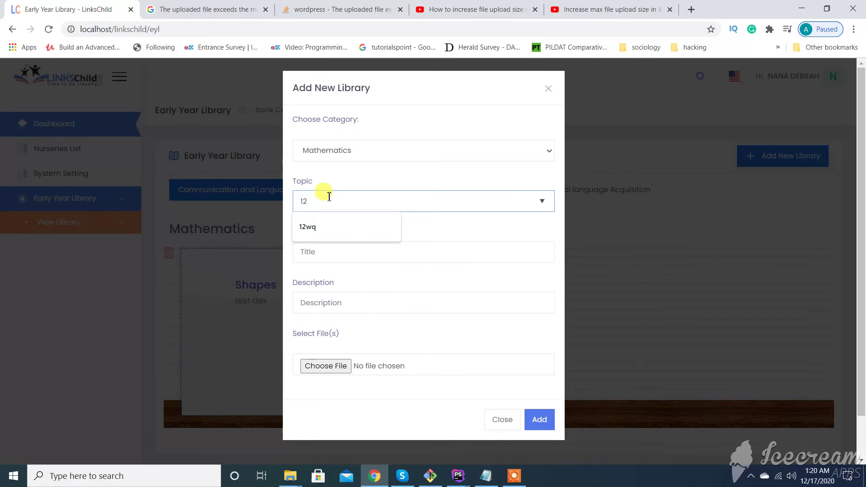
pyautogui.write('q2w1231')
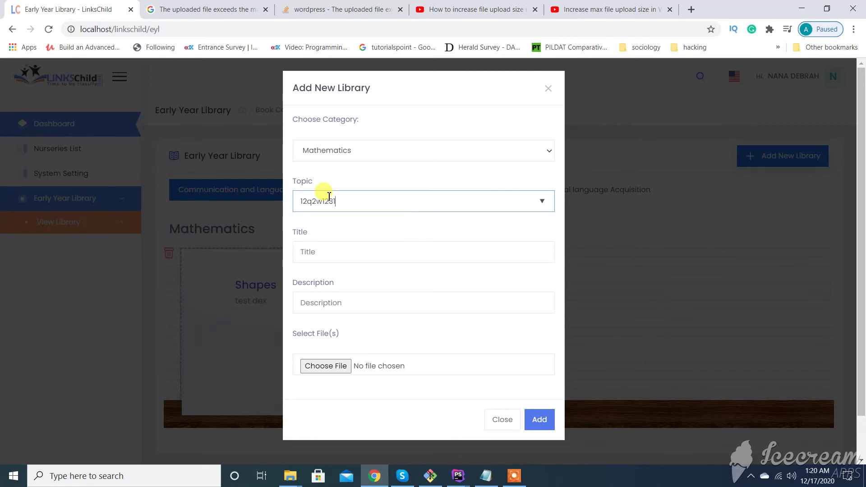
pyautogui.click(319, 252)
pyautogui.write('123141')
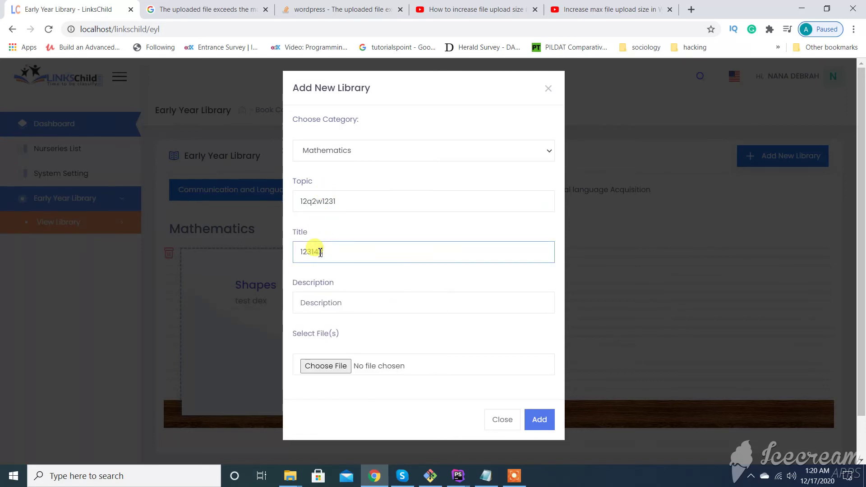
pyautogui.write('2')
pyautogui.click(326, 302)
pyautogui.click(318, 325)
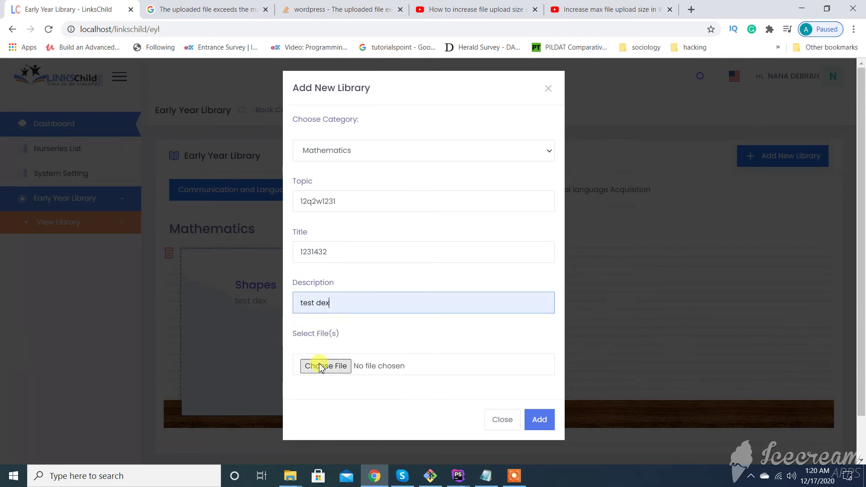
# Attach yesterday's PDF from Downloads and submit the library item
pyautogui.click(323, 367)
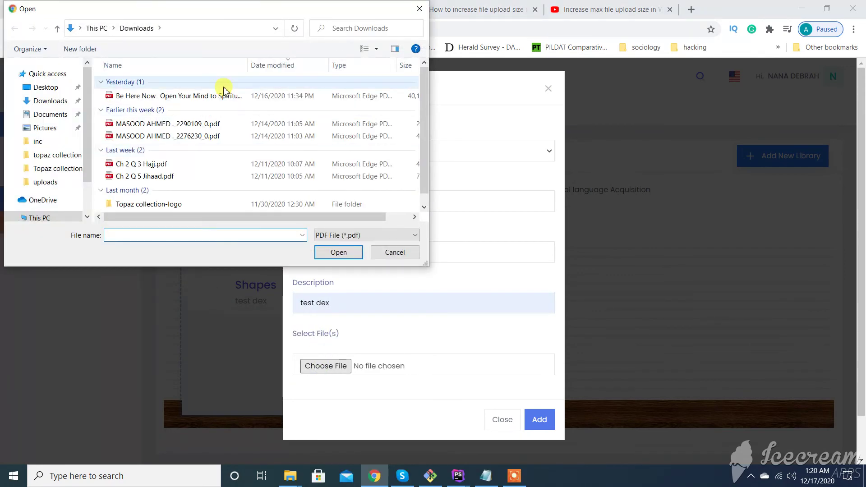
pyautogui.click(178, 96)
pyautogui.click(339, 253)
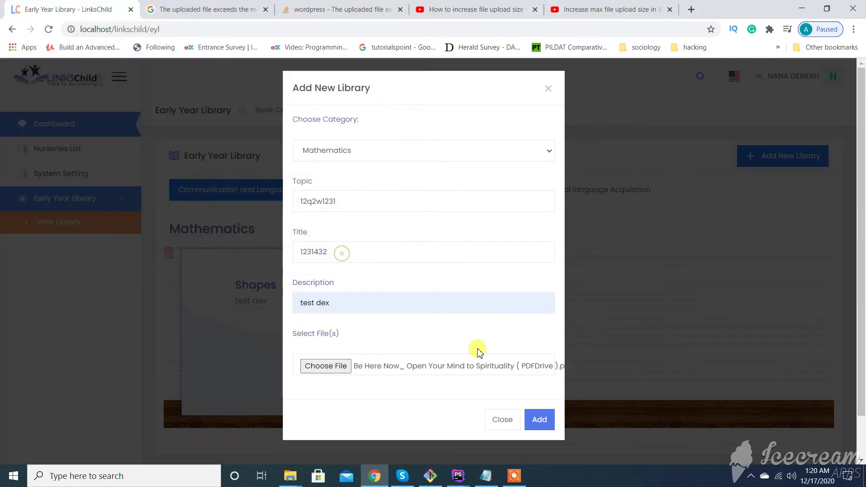
pyautogui.click(535, 421)
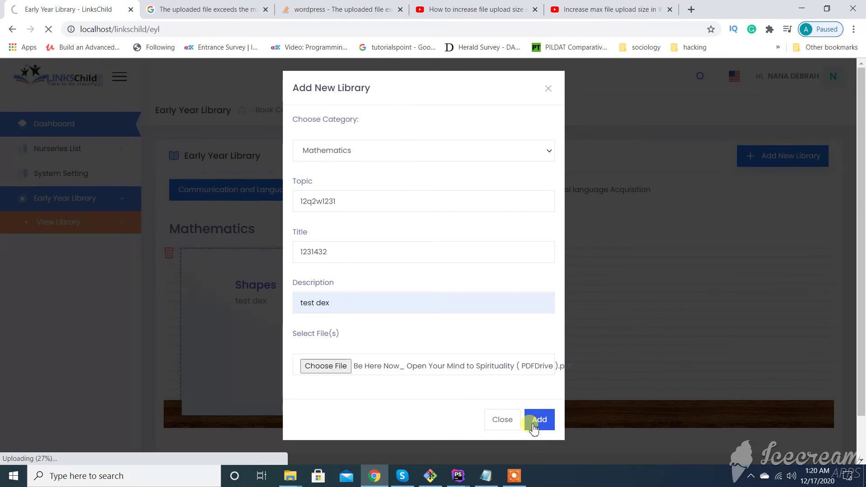